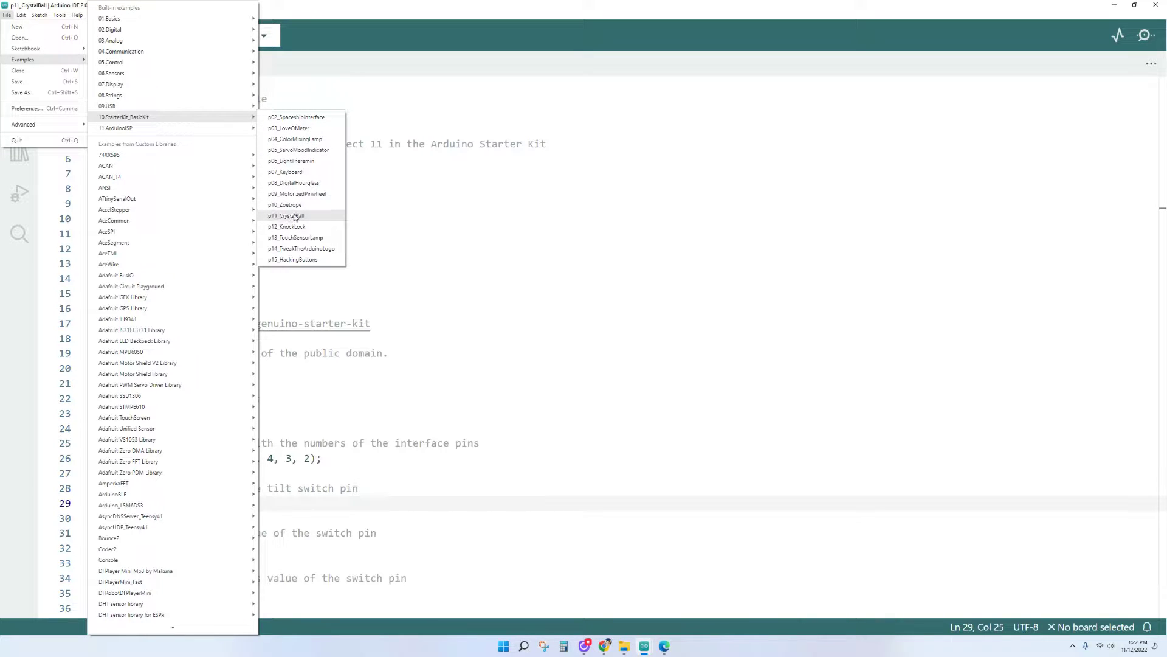
left_click(477, 206)
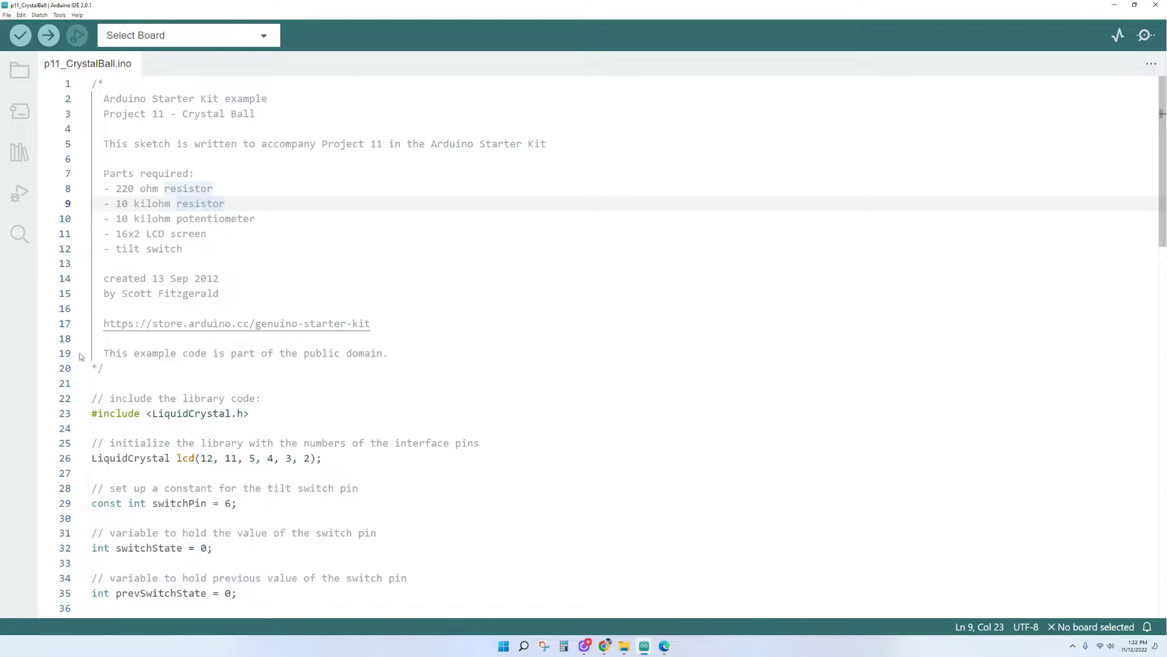
left_click(324, 238)
scroll(324, 237, "down", 1)
scroll(323, 238, "up", 1)
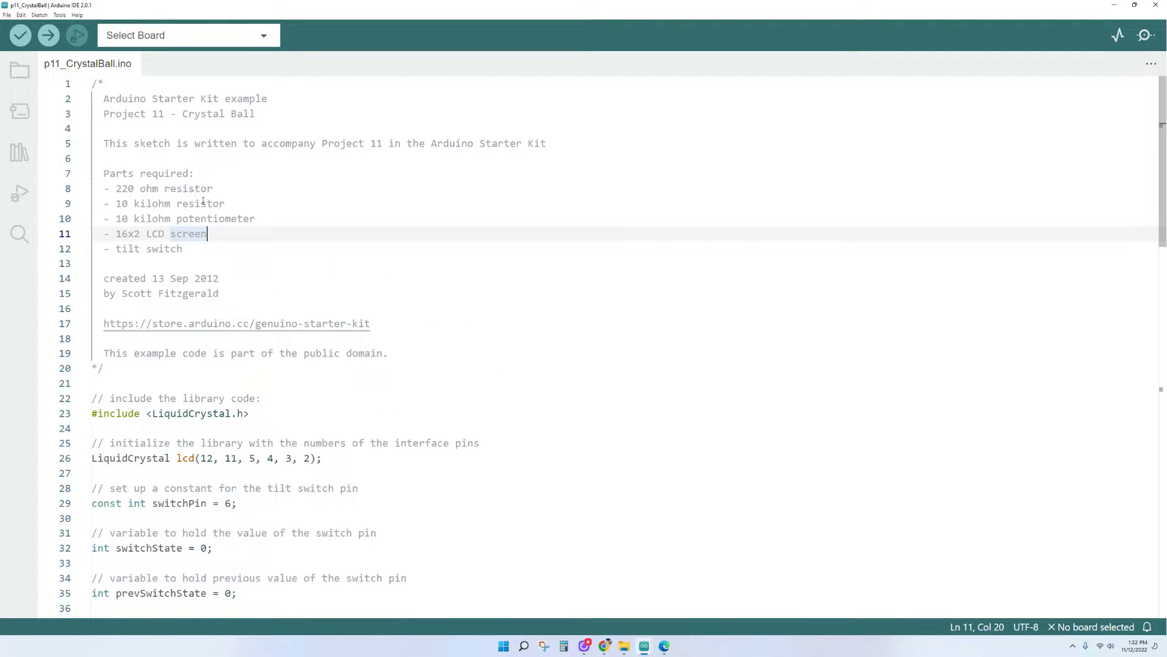
left_click_drag(116, 188, 161, 188)
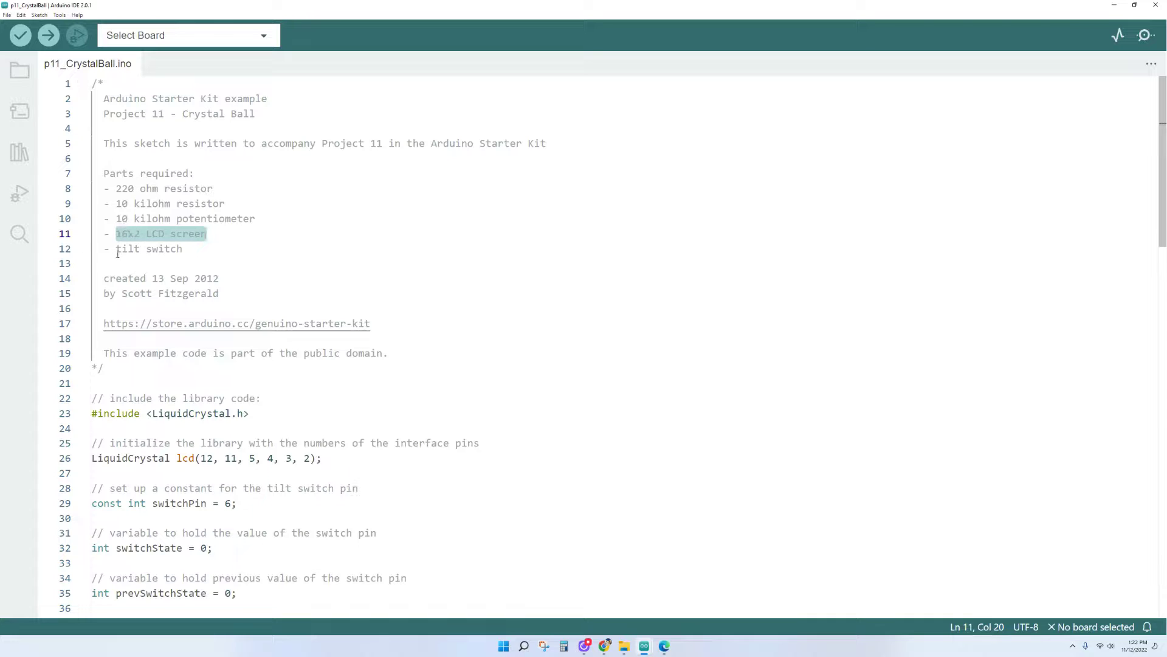
left_click(206, 259)
scroll(207, 259, "down", 5)
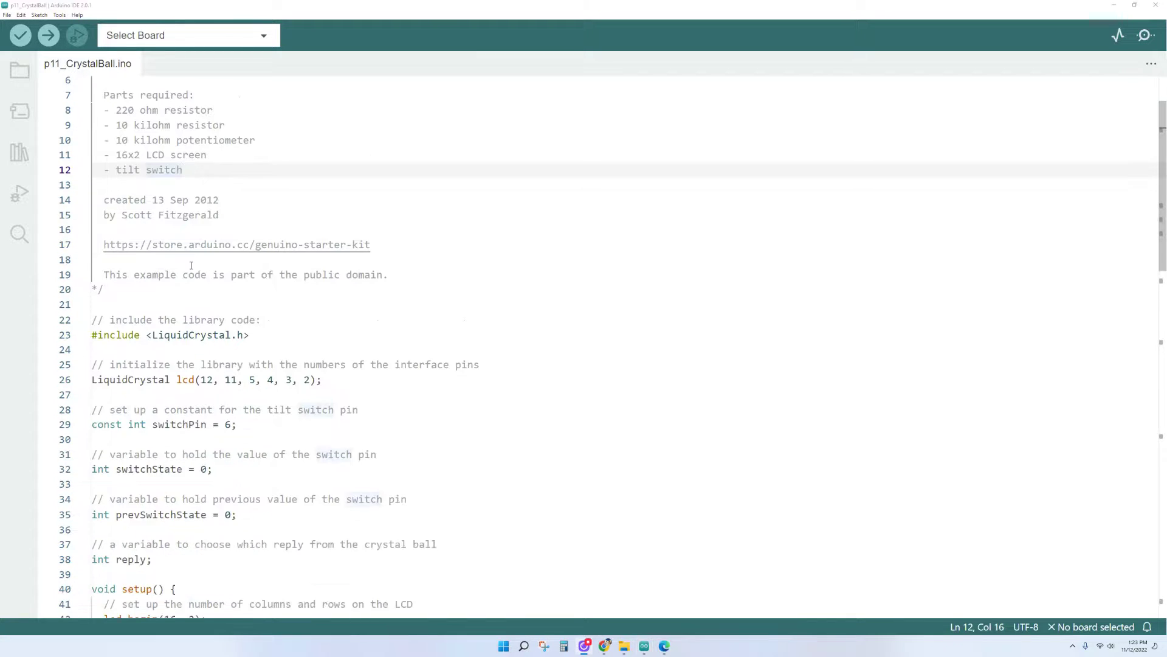
scroll(207, 259, "down", 5)
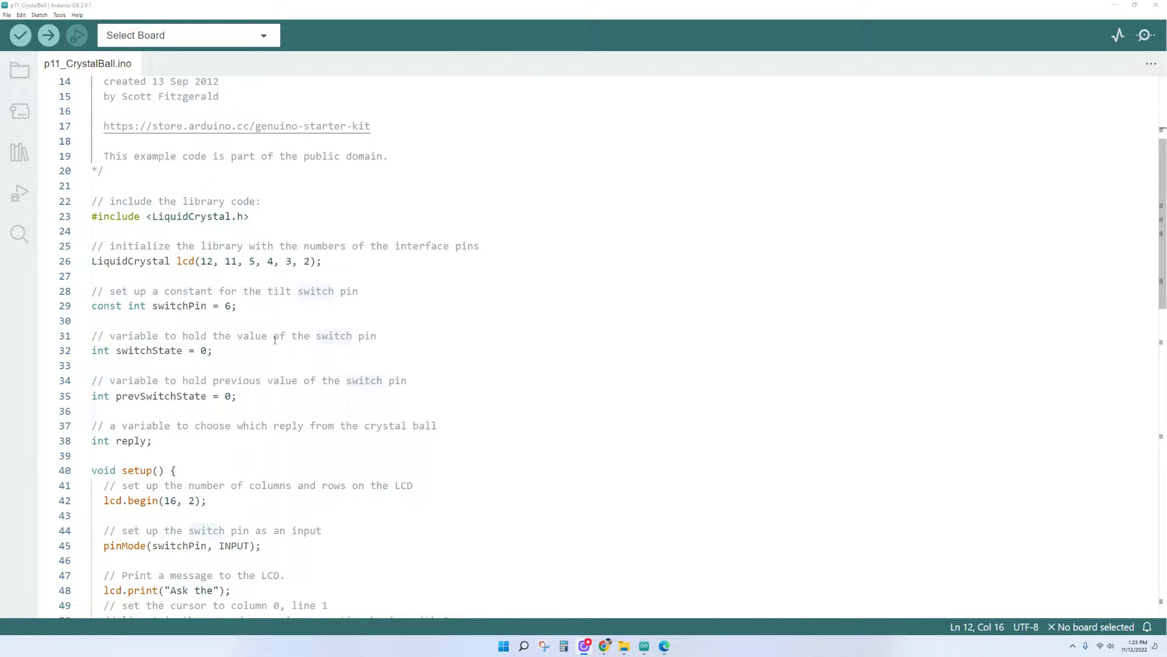
scroll(143, 376, "down", 2)
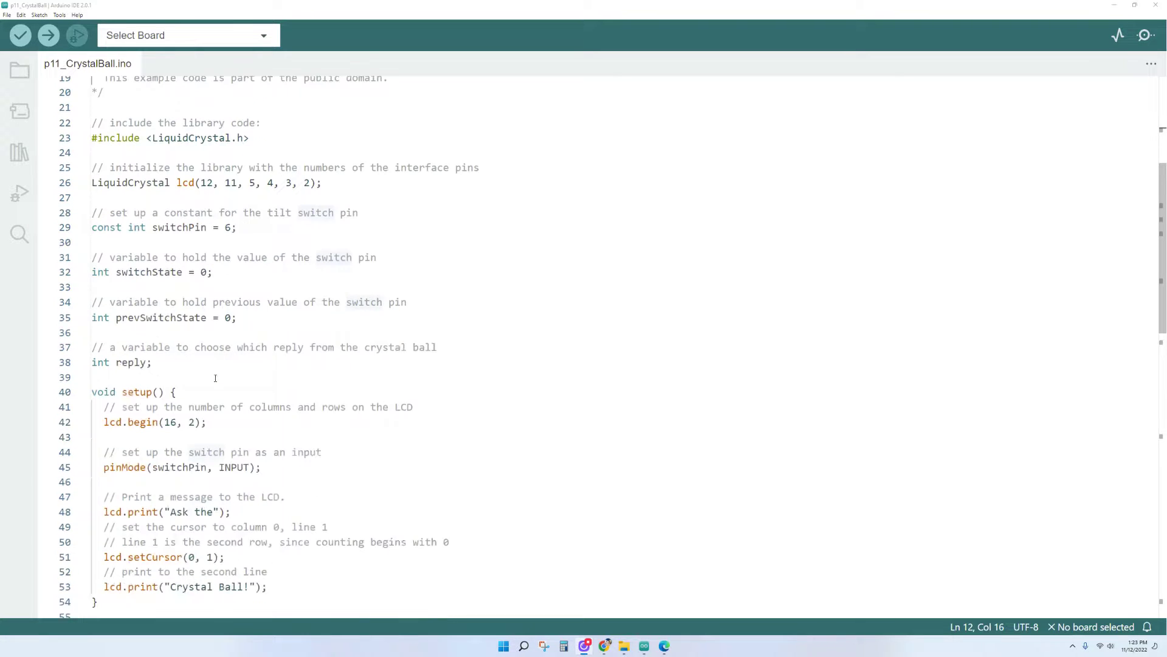
scroll(236, 440, "down", 2)
scroll(235, 441, "down", 2)
scroll(219, 436, "down", 2)
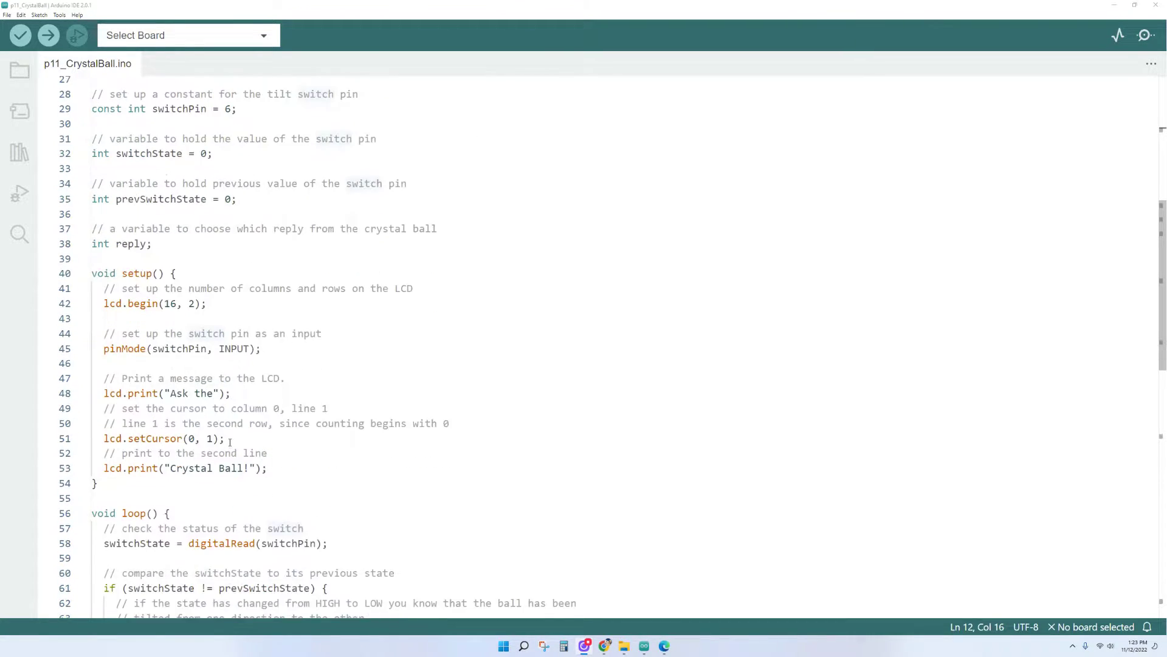
scroll(204, 431, "down", 2)
scroll(241, 510, "down", 5)
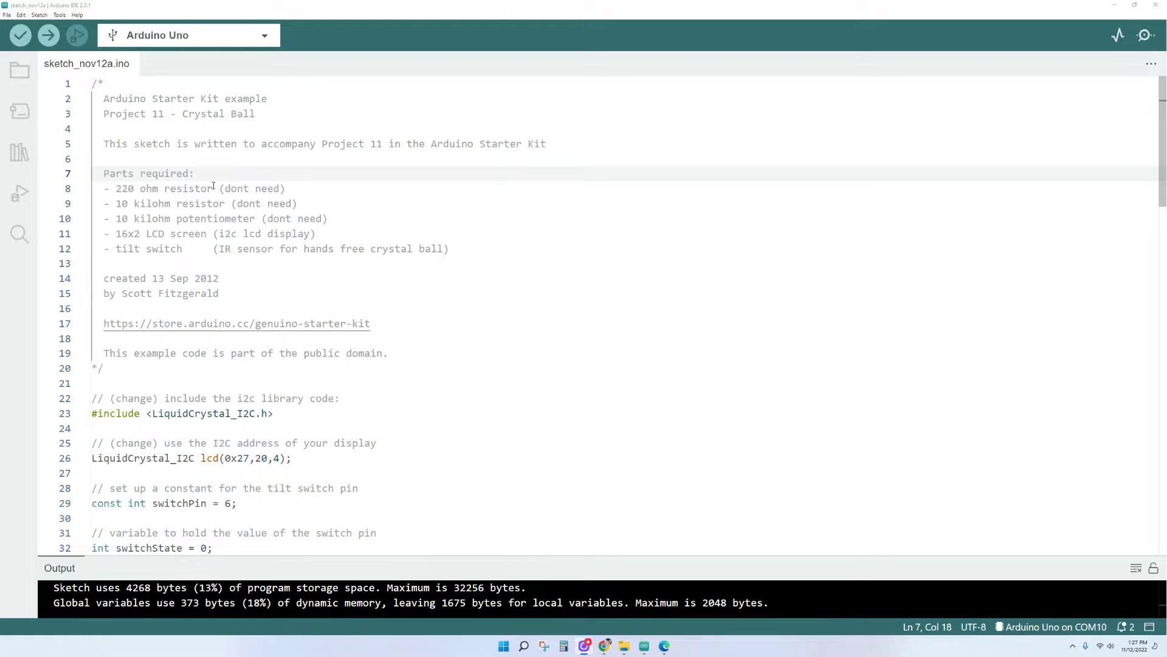
Step: Highlight the (dont need) notes on the 220 ohm resistor and potentiometer lines
double_click(236, 188)
left_click(217, 187)
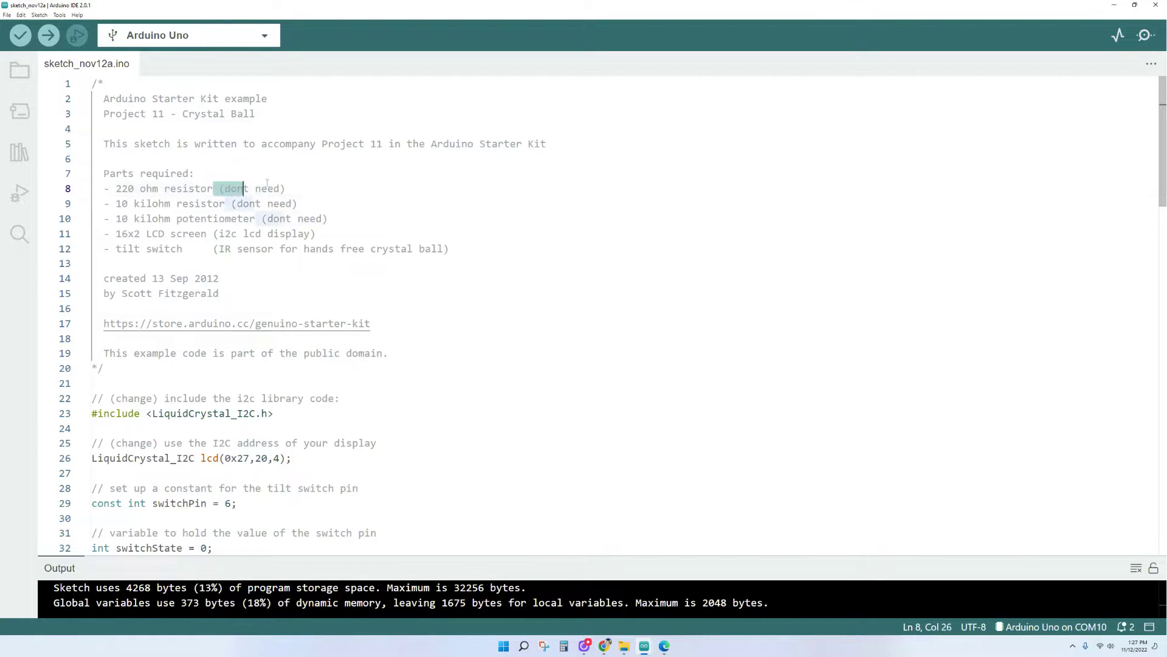
left_click_drag(267, 183, 299, 204)
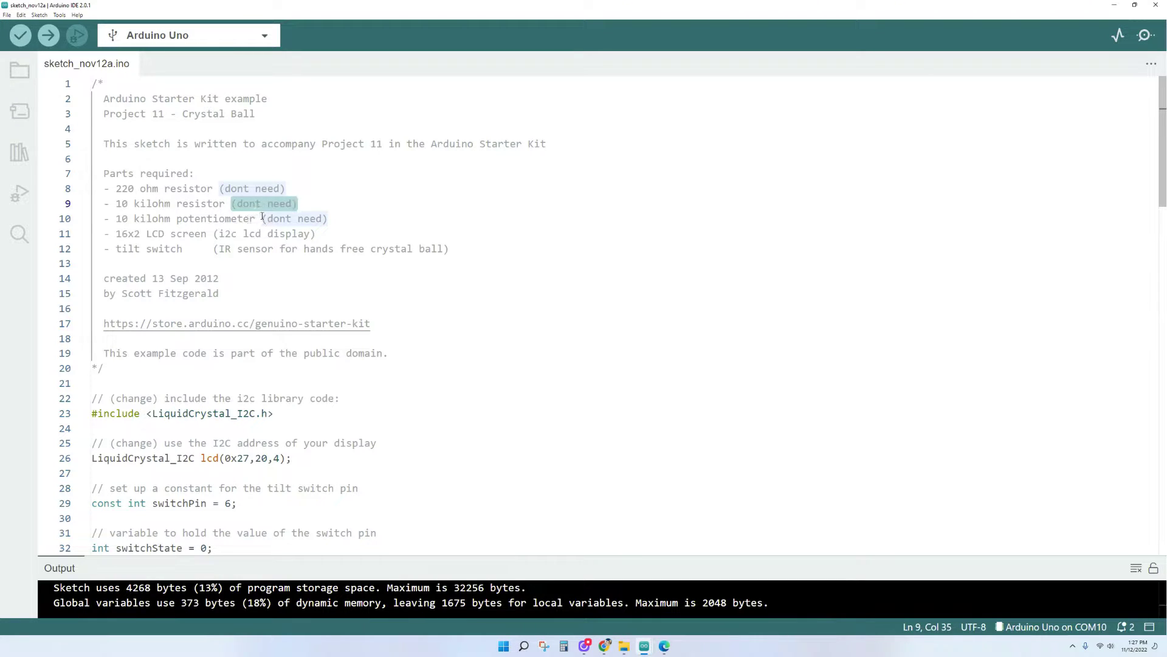
left_click_drag(263, 219, 328, 219)
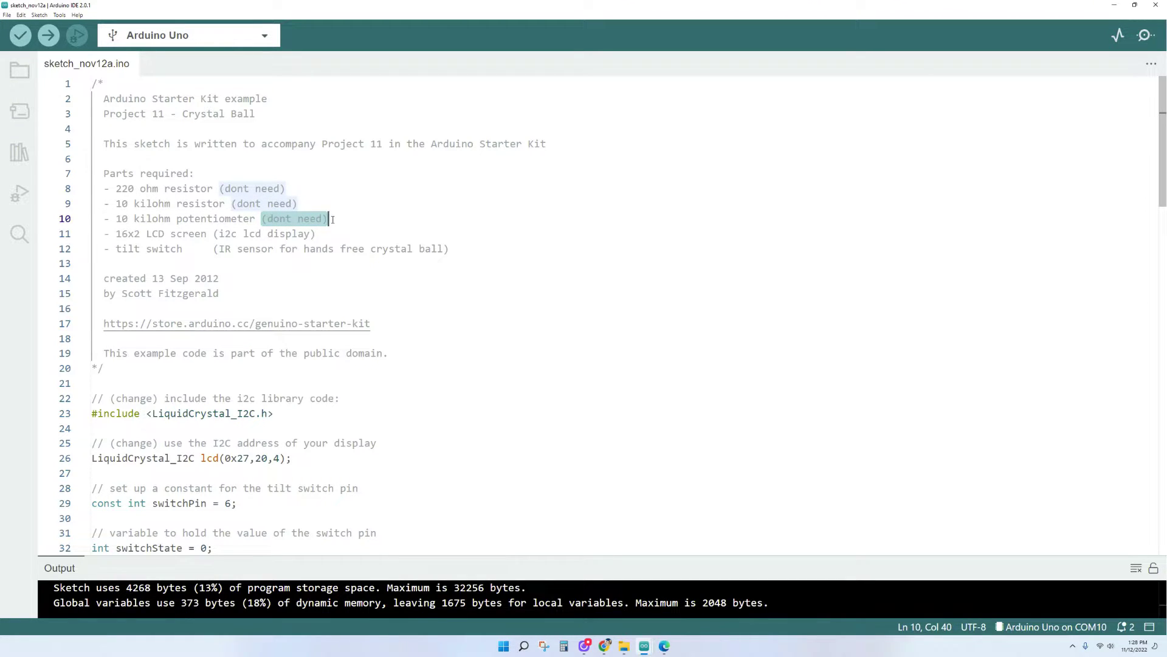
Step: Highlight the (i2c lcd display) note and the IR sensor note replacing the tilt switch
left_click_drag(215, 234, 318, 234)
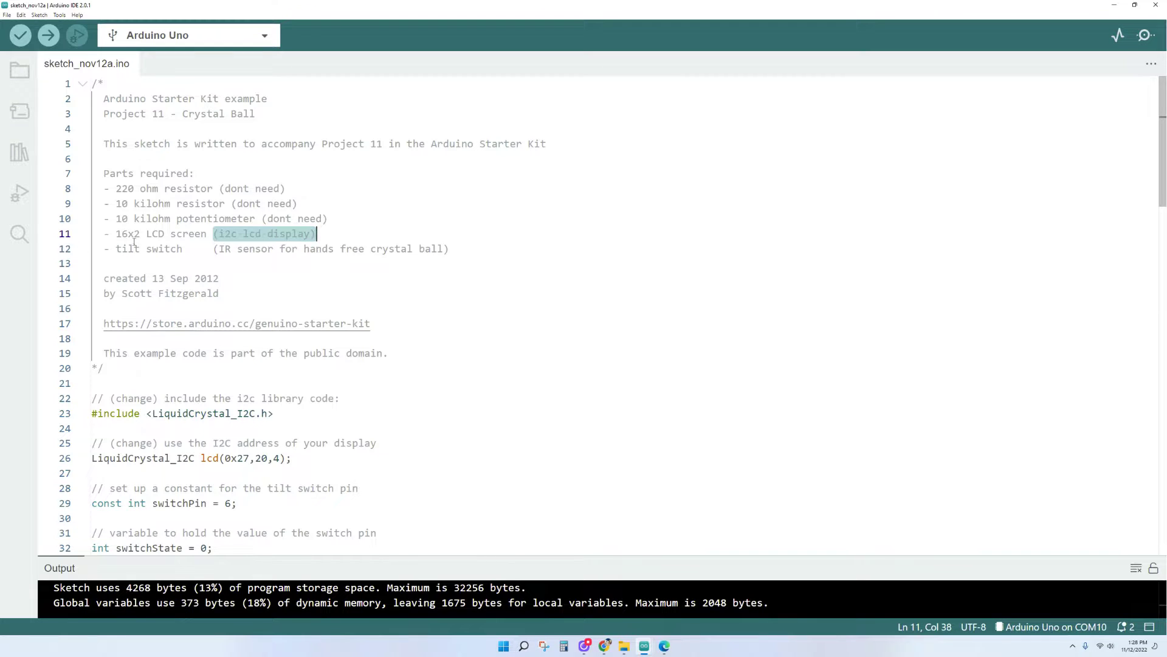
left_click_drag(104, 248, 183, 249)
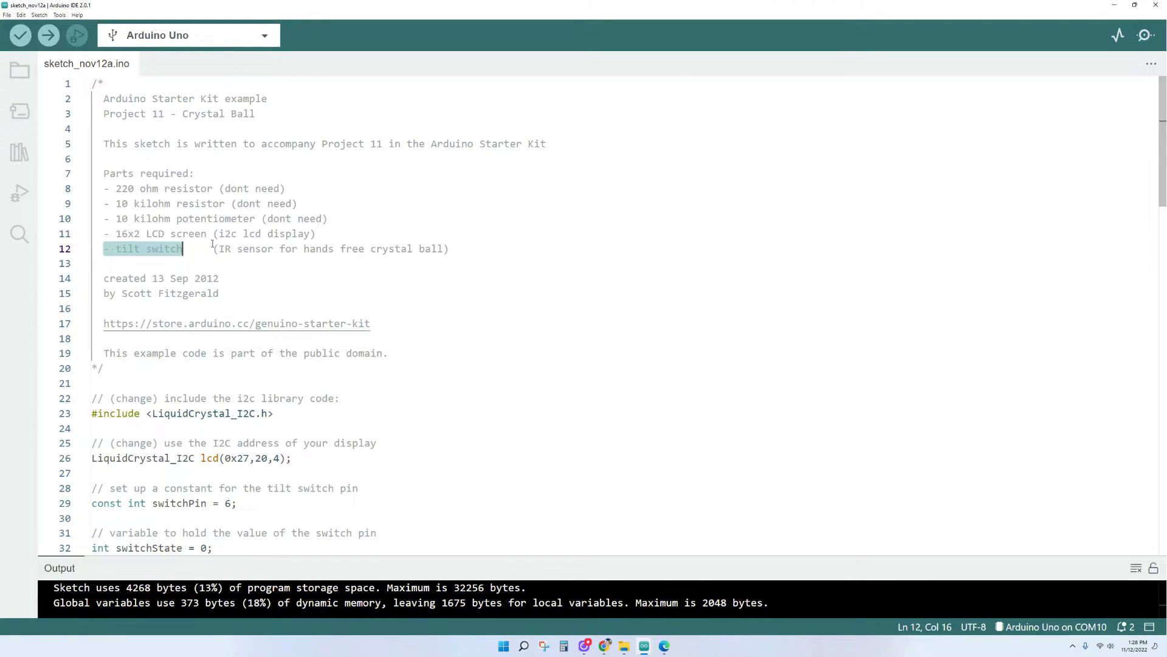
left_click(238, 248)
left_click_drag(216, 248, 441, 248)
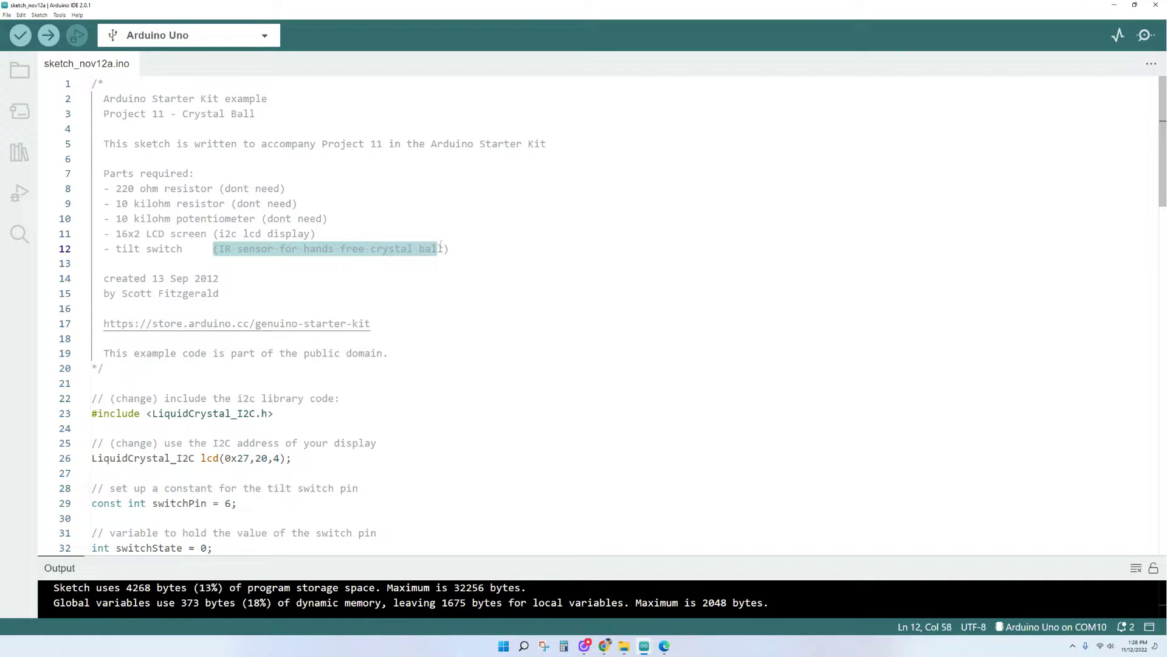
left_click(232, 293)
scroll(232, 317, "down", 2)
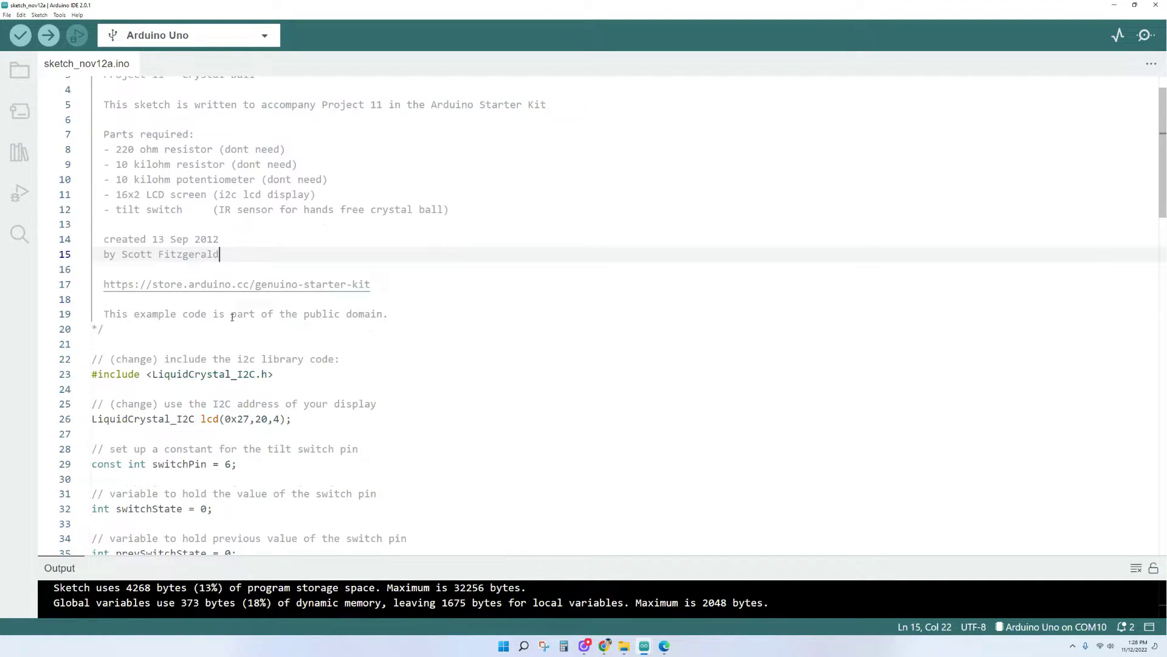
scroll(232, 316, "down", 1)
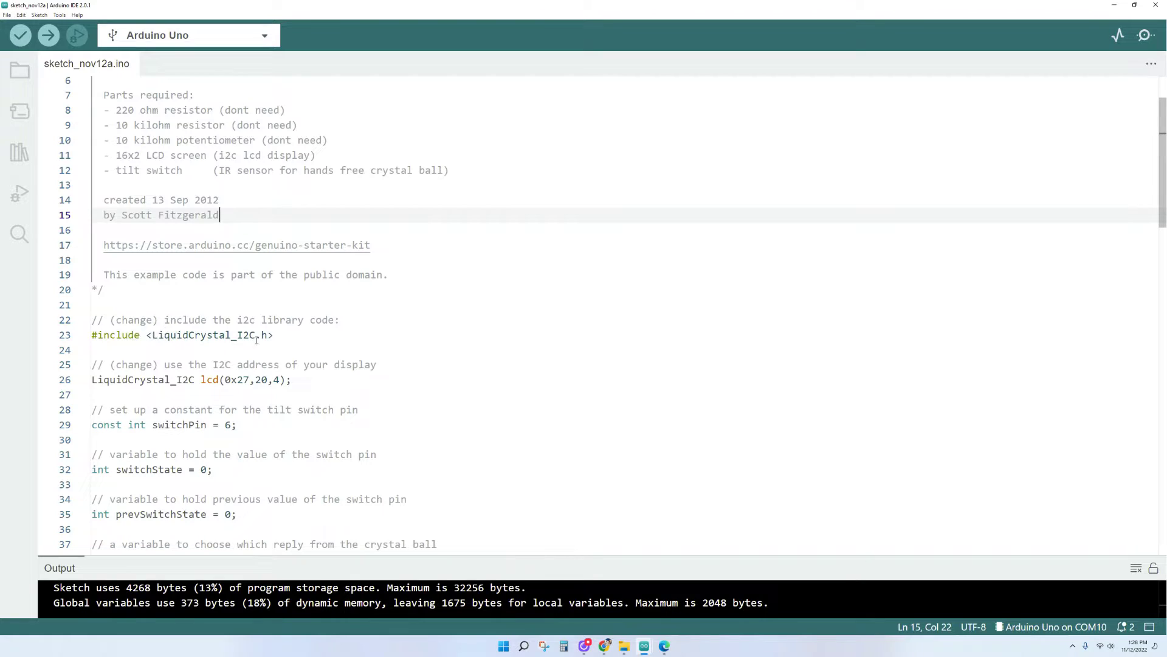
left_click_drag(274, 335, 103, 334)
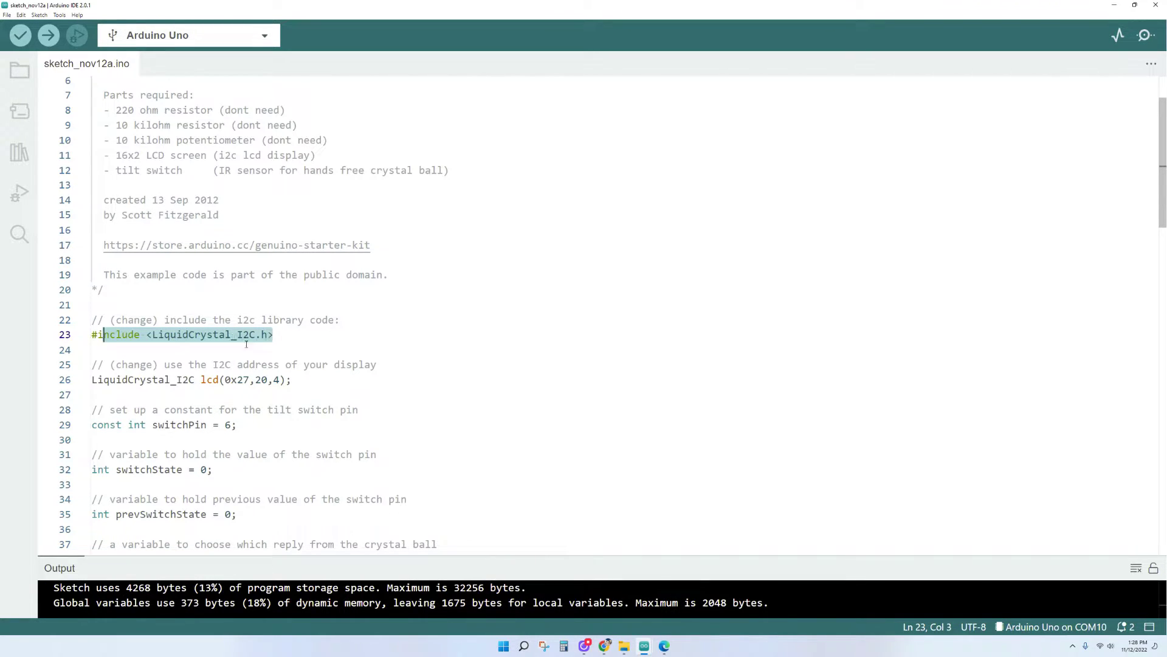
left_click(335, 381)
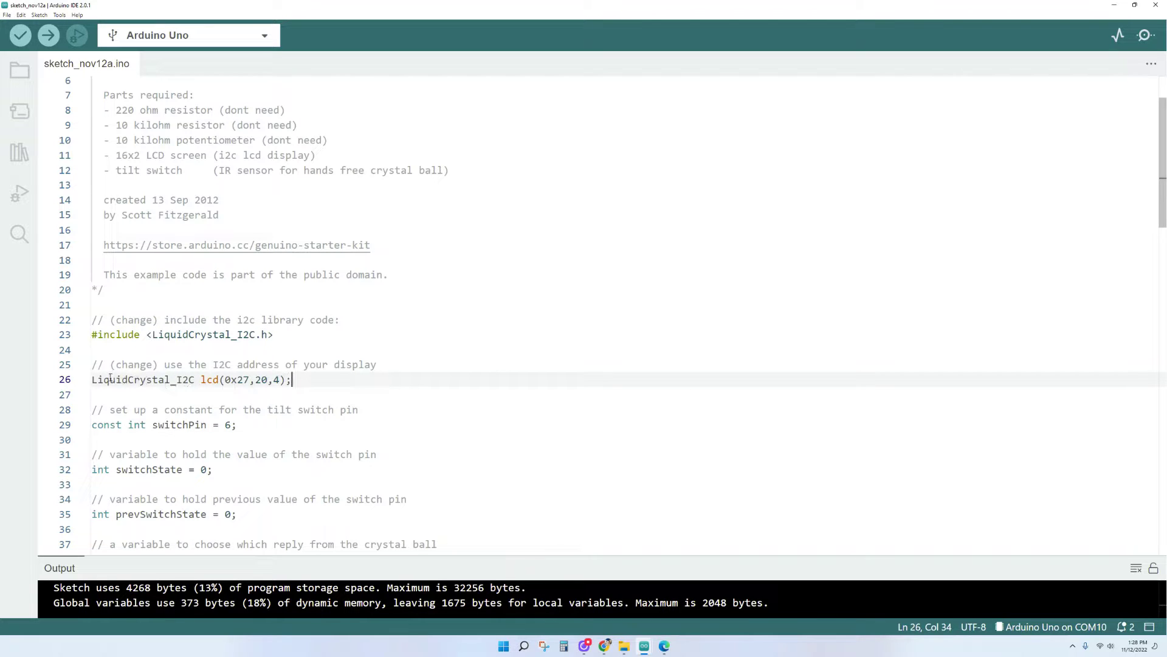
left_click_drag(95, 379, 287, 379)
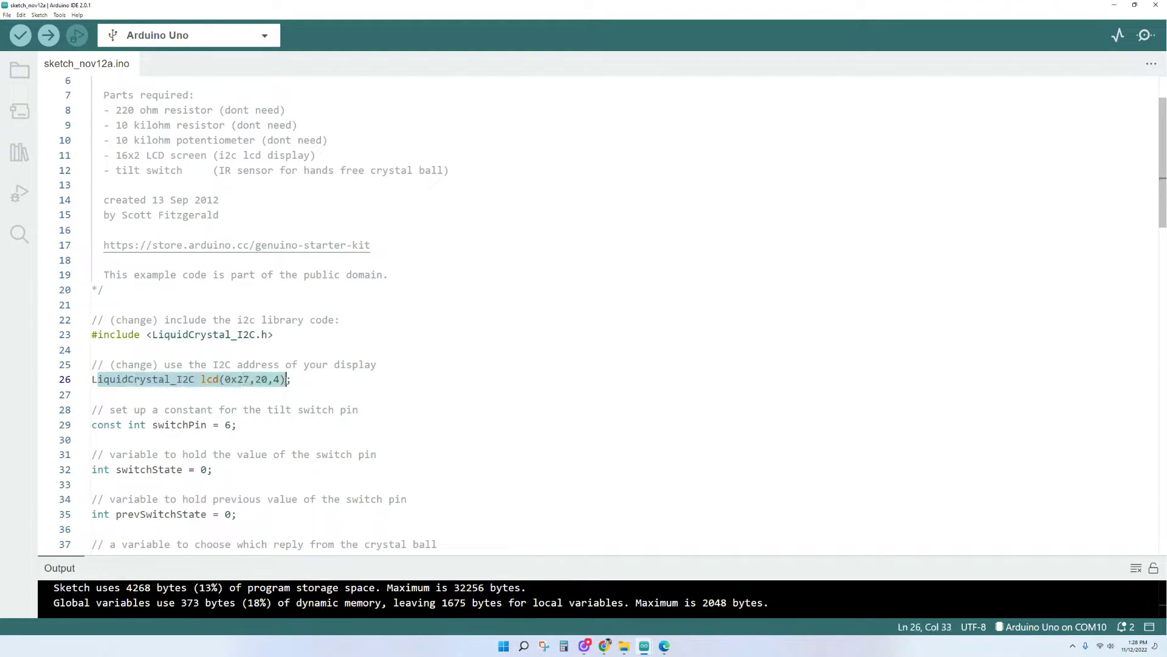
left_click(315, 376)
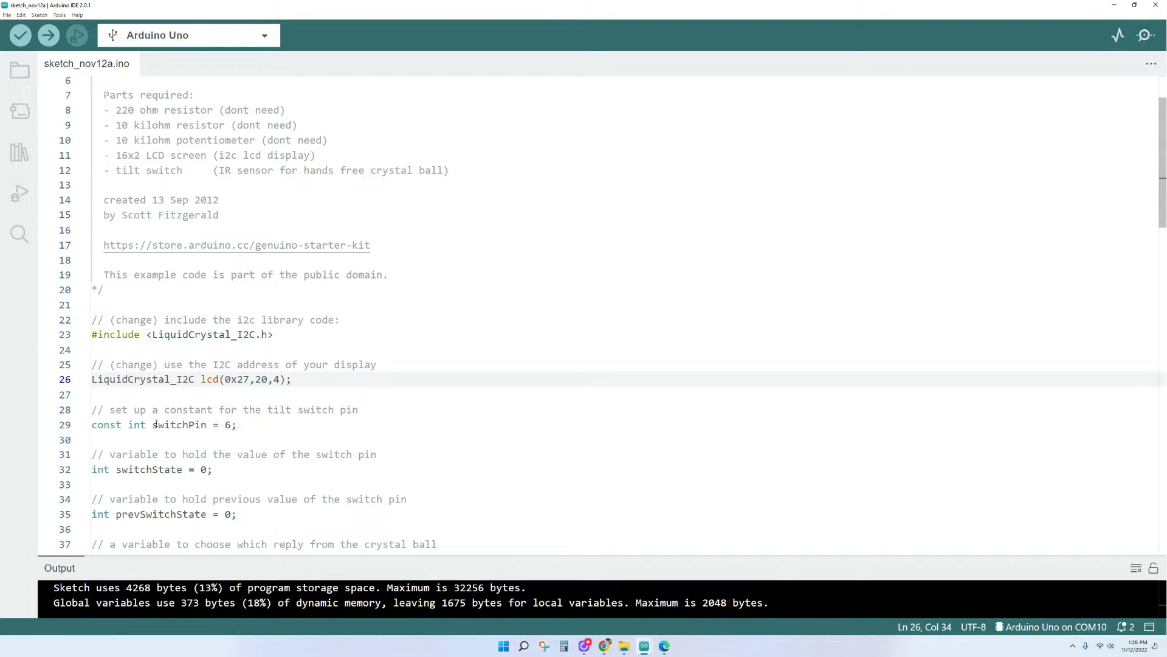
left_click_drag(152, 424, 238, 424)
scroll(281, 437, "down", 1)
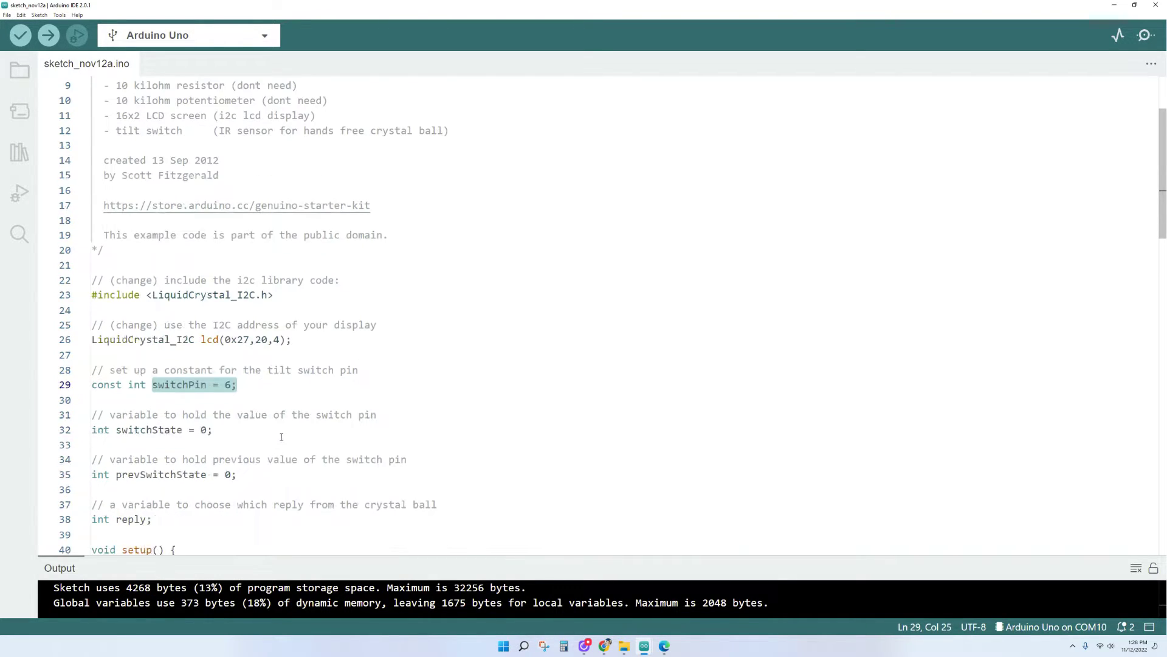
scroll(281, 437, "down", 1)
scroll(281, 437, "down", 2)
scroll(228, 393, "up", 2)
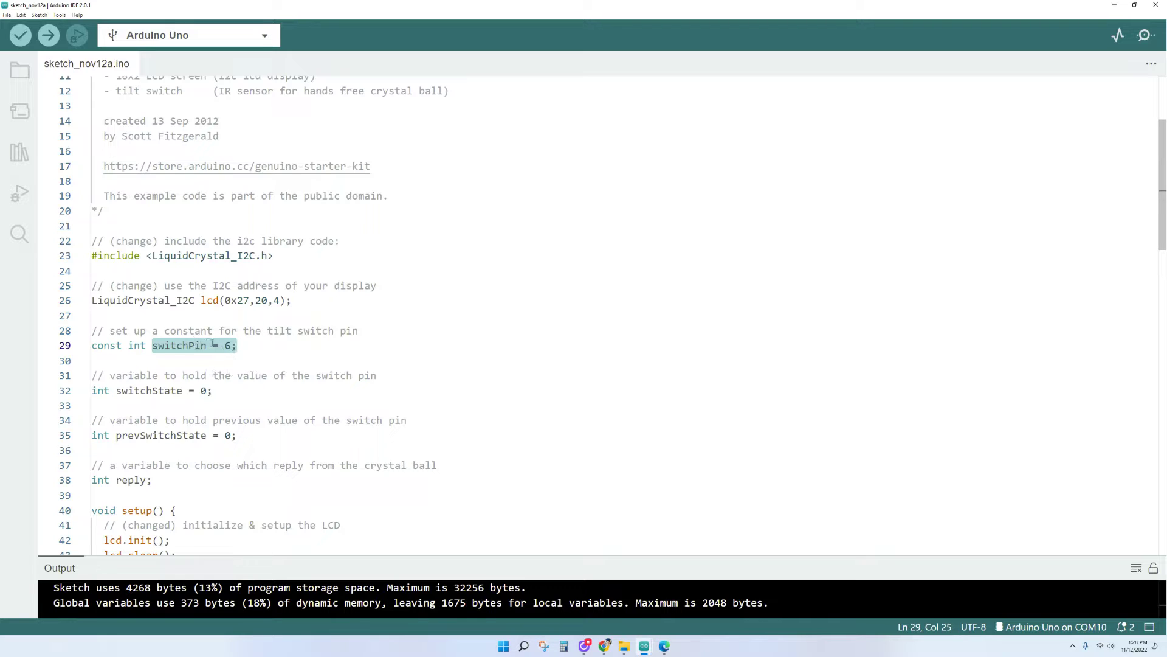
scroll(207, 441, "down", 2)
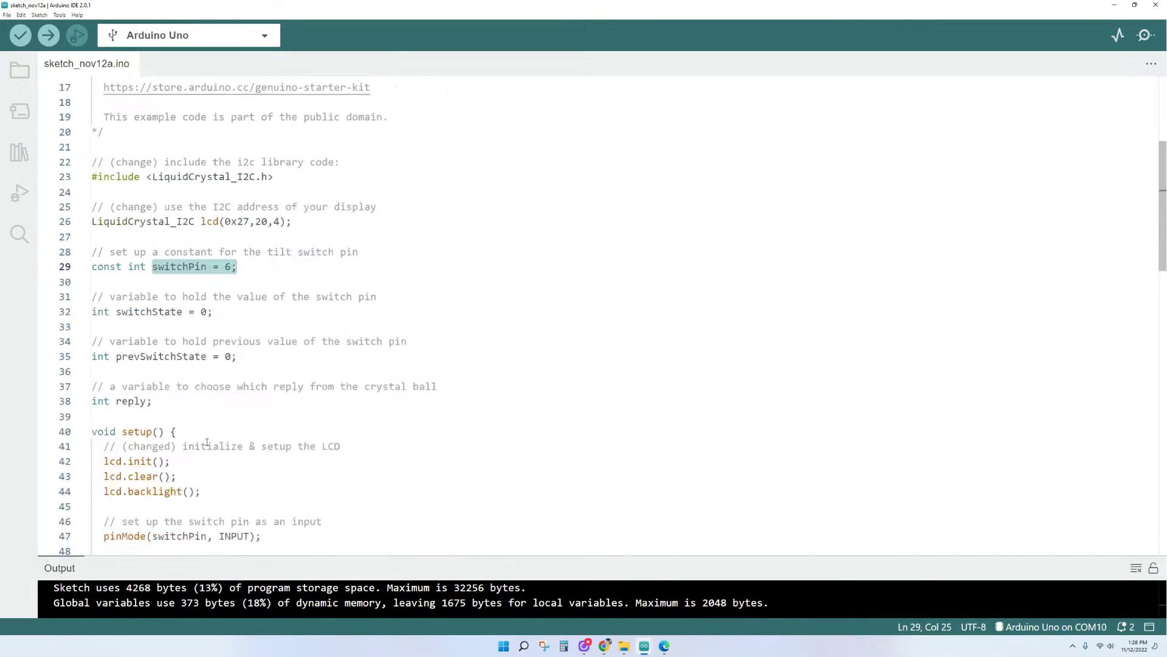
scroll(207, 440, "down", 2)
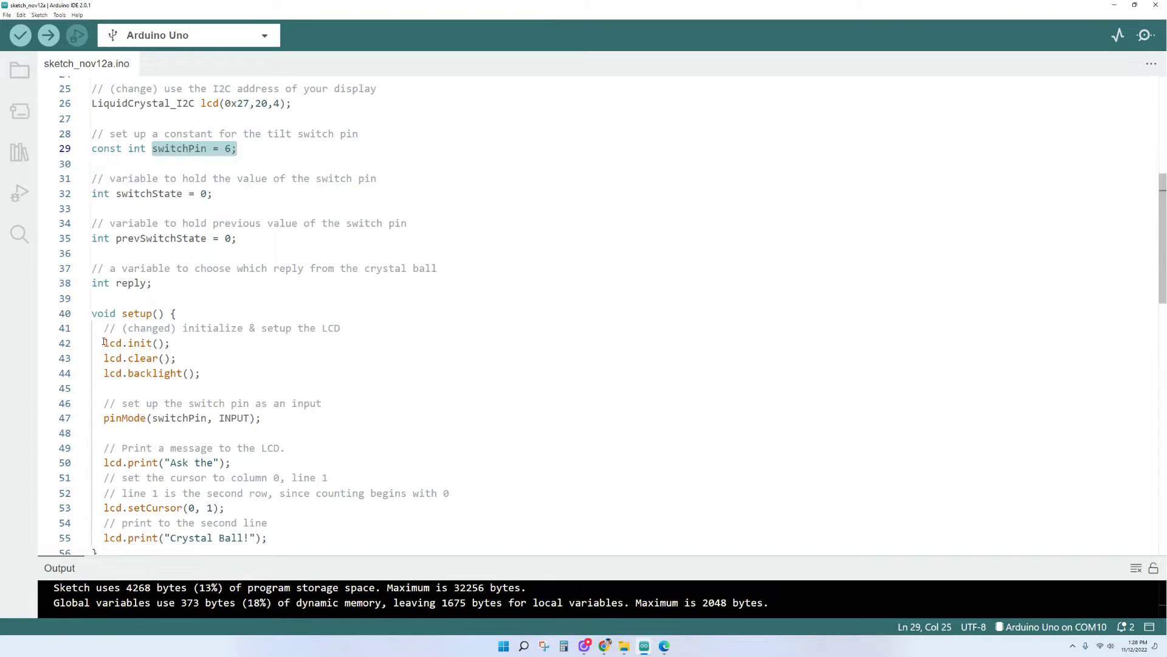
left_click_drag(103, 341, 203, 375)
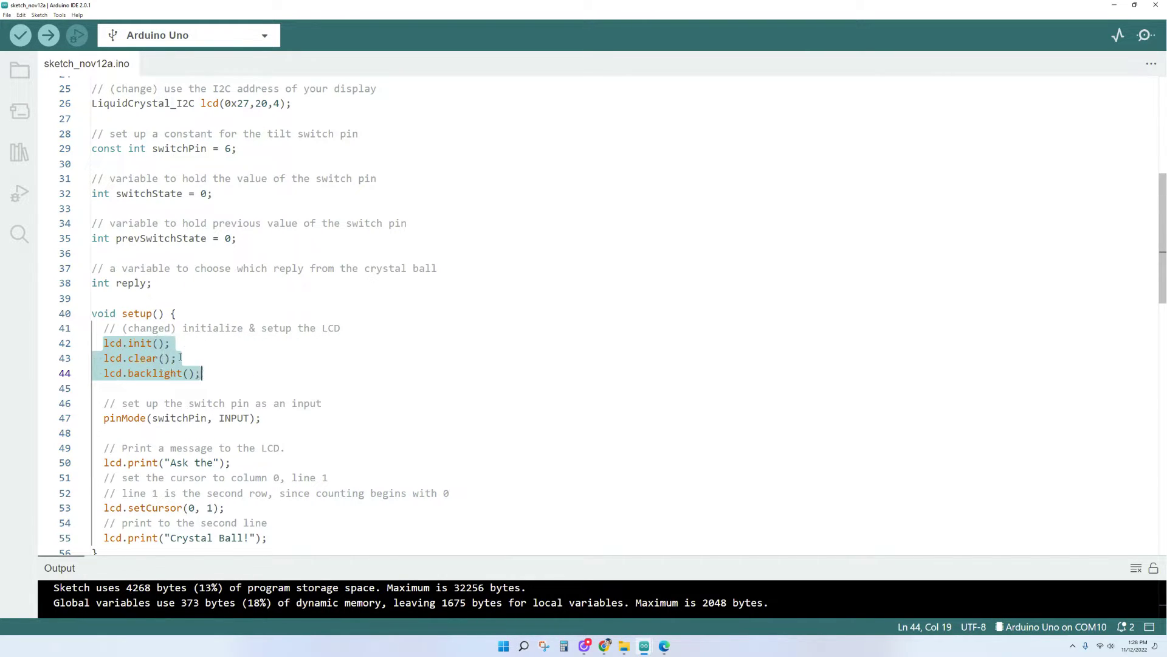
scroll(171, 381, "down", 3)
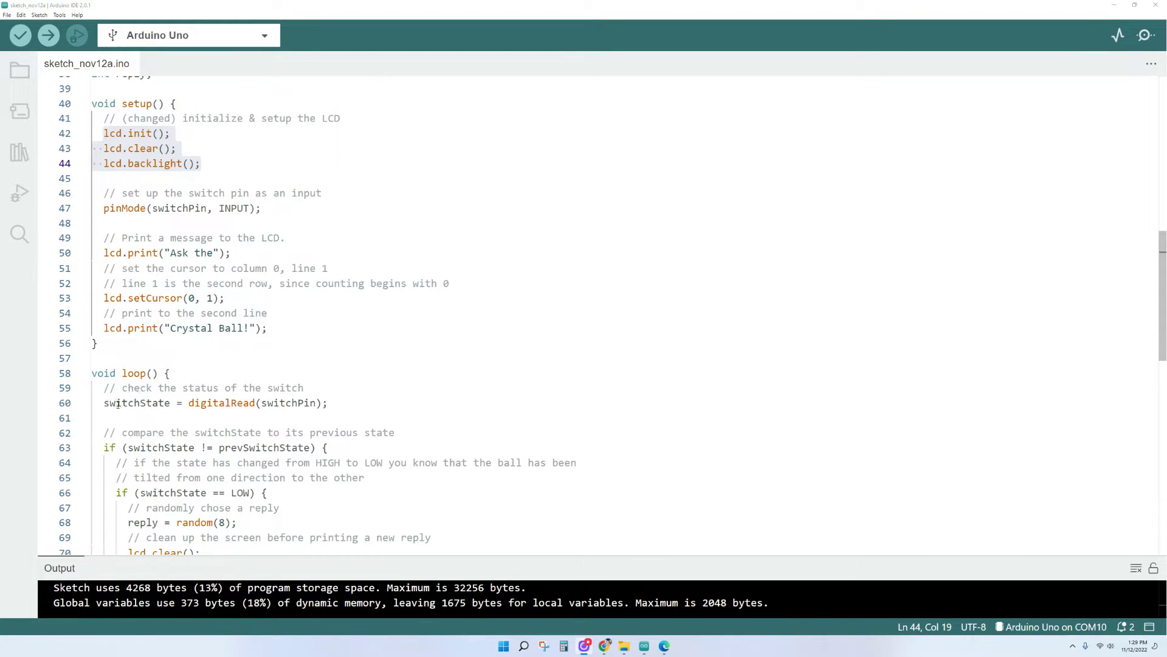
scroll(174, 408, "down", 1)
scroll(173, 407, "down", 1)
scroll(173, 408, "down", 1)
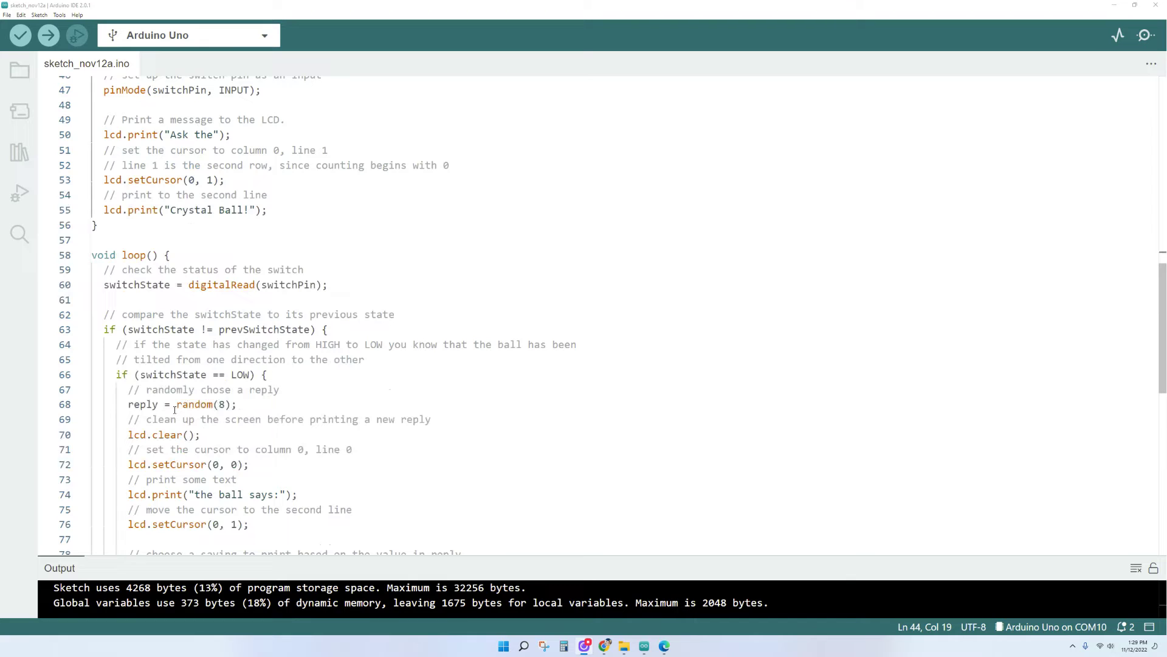
scroll(173, 407, "down", 3)
scroll(203, 438, "down", 8)
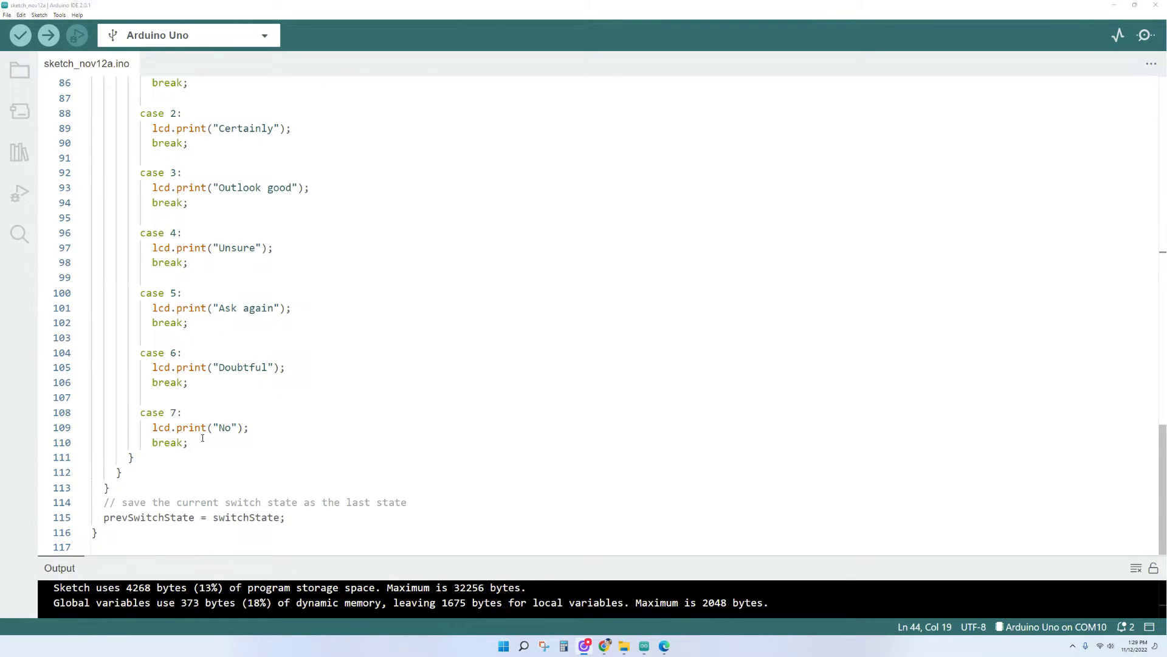
scroll(206, 442, "up", 4)
scroll(206, 442, "up", 3)
scroll(273, 456, "up", 12)
scroll(344, 499, "up", 1)
scroll(344, 499, "up", 6)
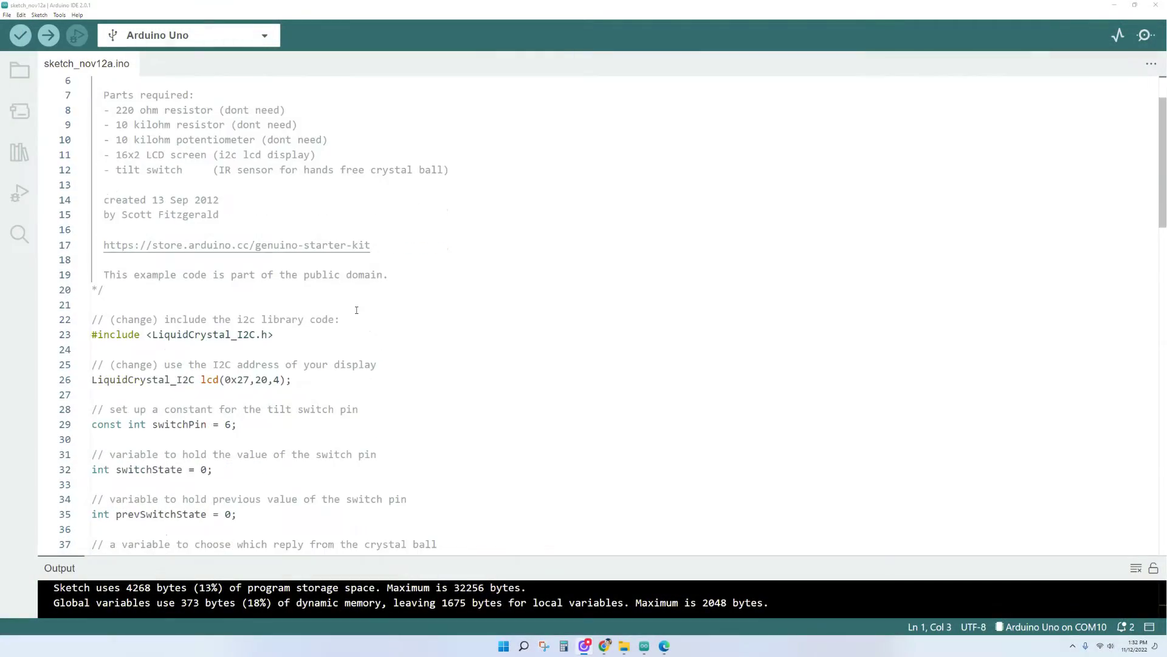
scroll(374, 328, "down", 4)
scroll(366, 319, "down", 4)
scroll(356, 311, "down", 3)
scroll(356, 312, "down", 3)
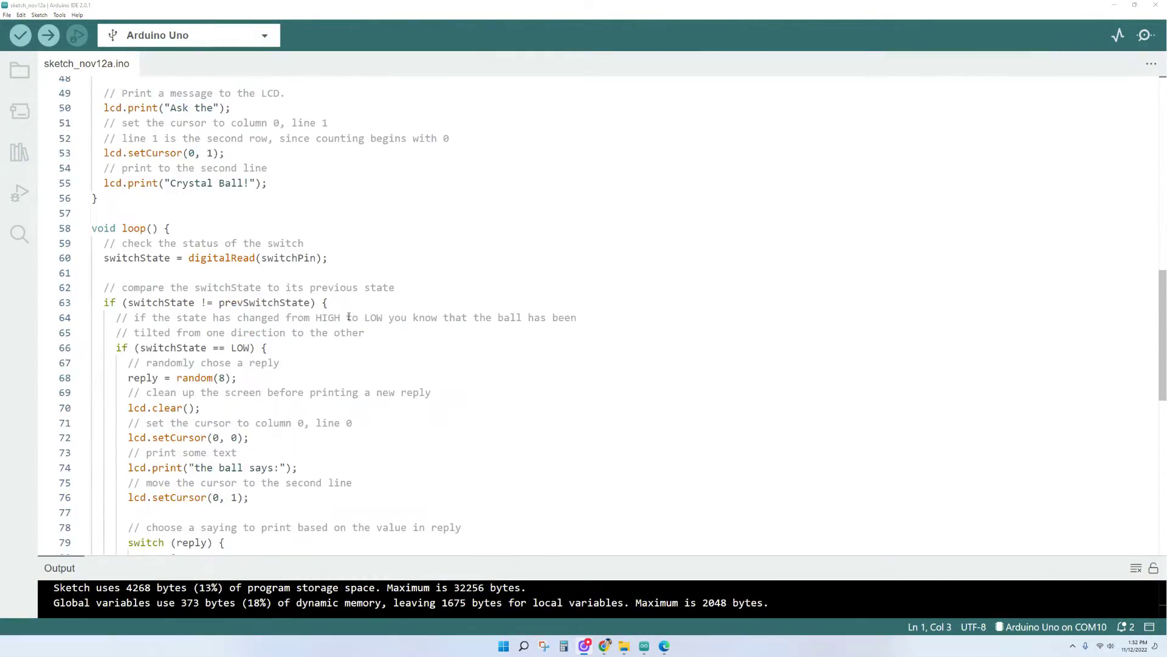
scroll(319, 365, "down", 3)
scroll(238, 439, "down", 3)
left_click(219, 355)
left_click_drag(219, 356, 286, 356)
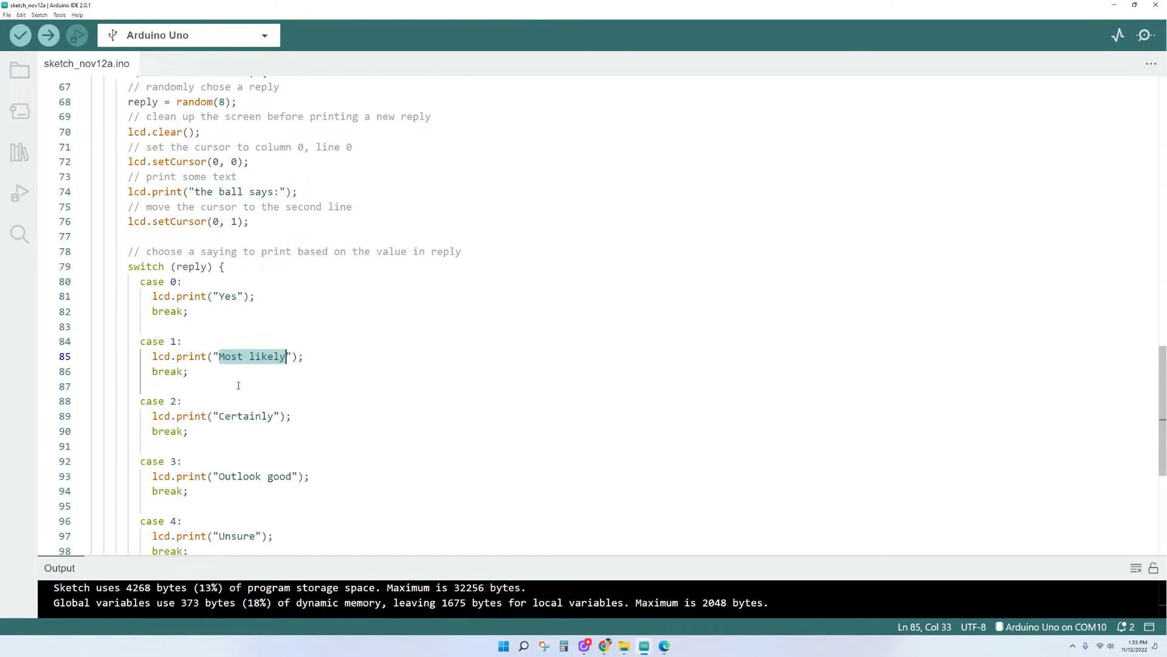
scroll(238, 385, "down", 2)
scroll(239, 386, "down", 1)
scroll(238, 386, "up", 2)
scroll(238, 386, "up", 3)
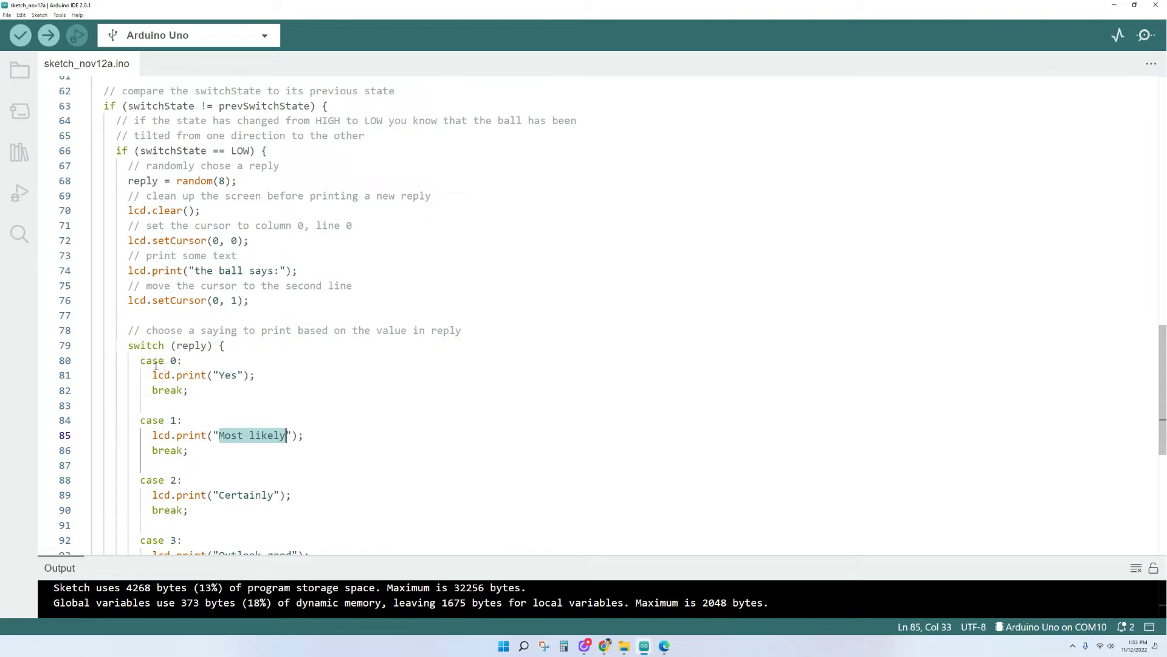
left_click_drag(140, 360, 183, 360)
left_click(262, 374)
scroll(262, 376, "down", 5)
scroll(237, 396, "down", 7)
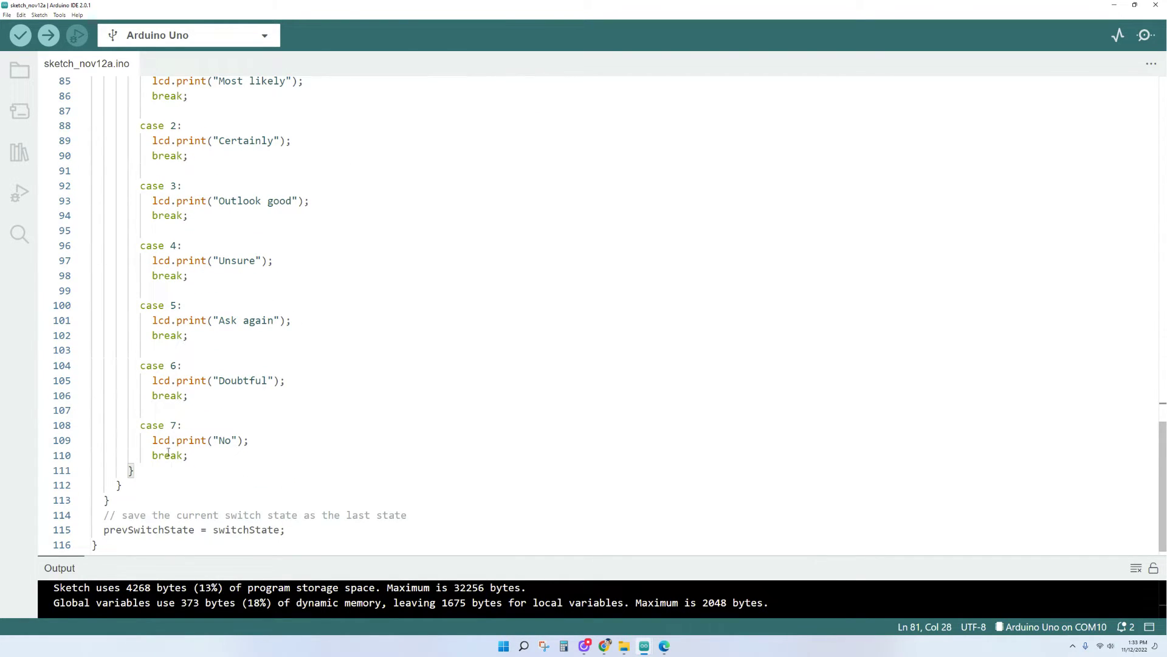
scroll(237, 396, "up", 3)
scroll(237, 396, "up", 3)
scroll(237, 396, "up", 4)
scroll(237, 396, "up", 3)
scroll(189, 426, "up", 2)
scroll(254, 374, "up", 2)
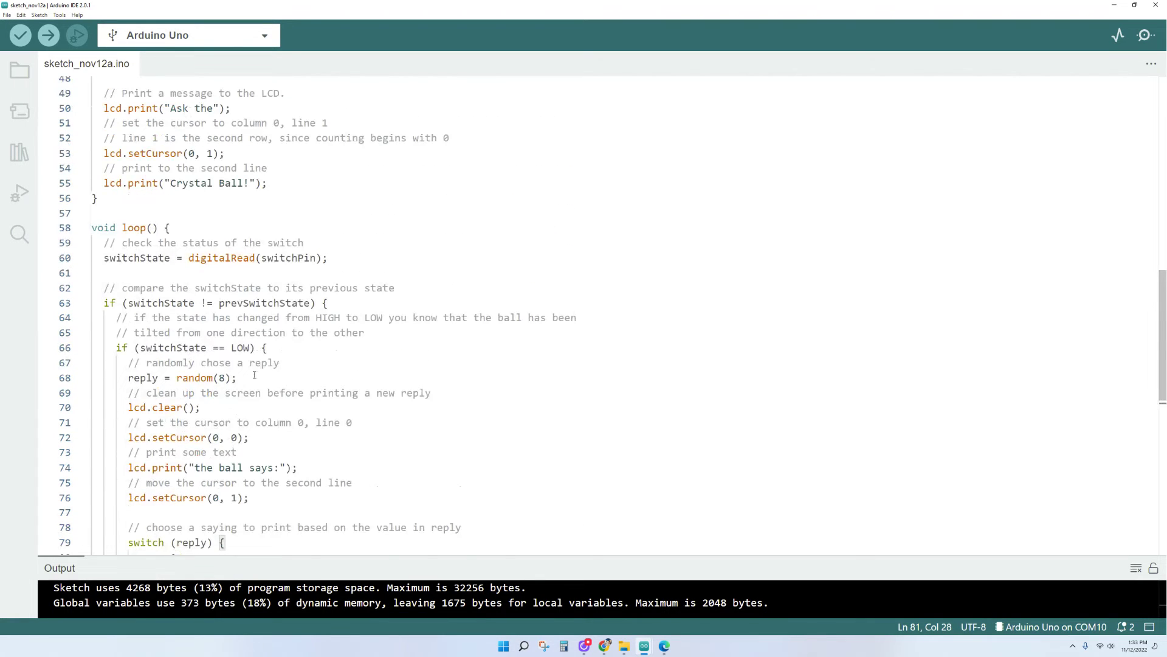
double_click(220, 378)
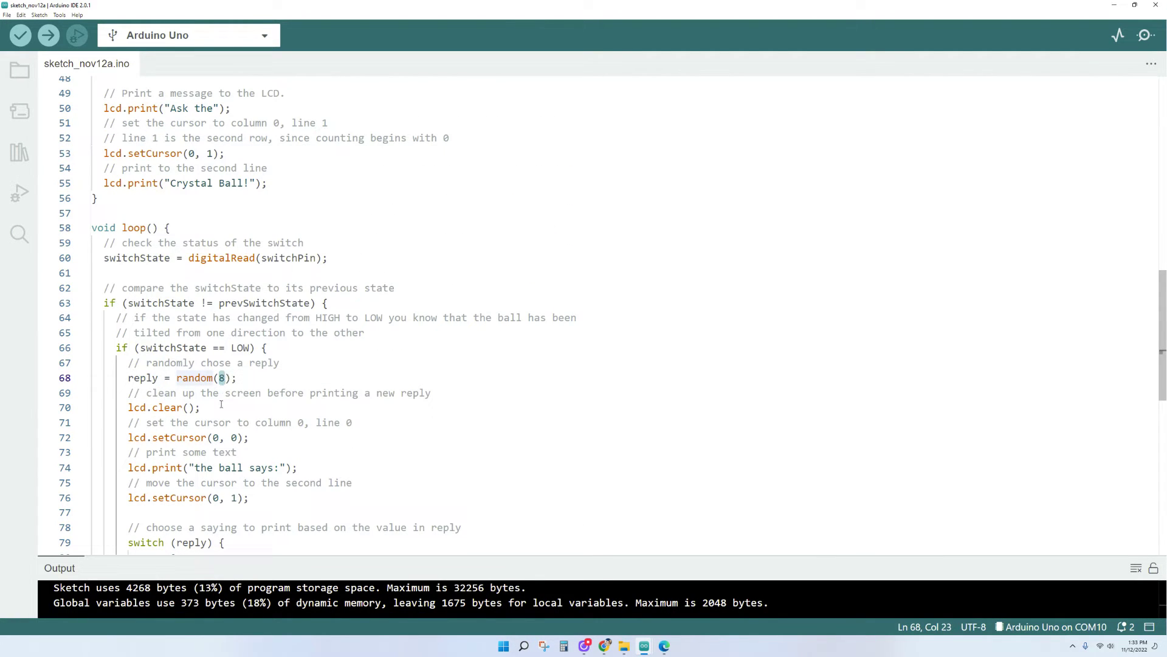
scroll(180, 408, "down", 7)
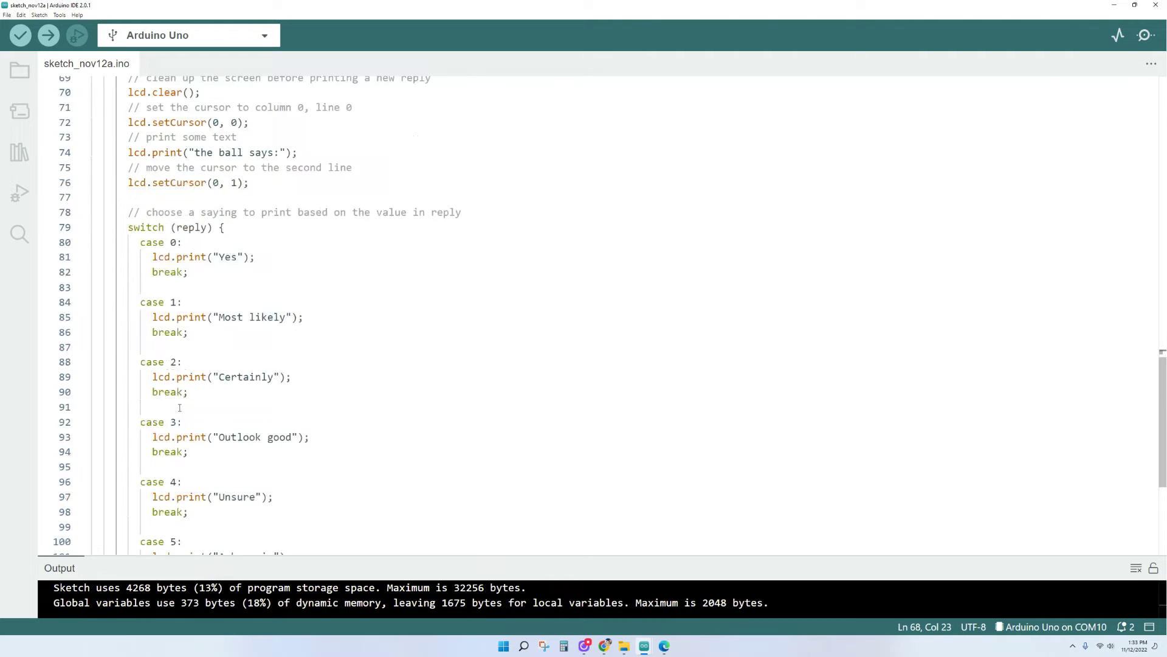
scroll(271, 512, "up", 3)
scroll(231, 444, "up", 6)
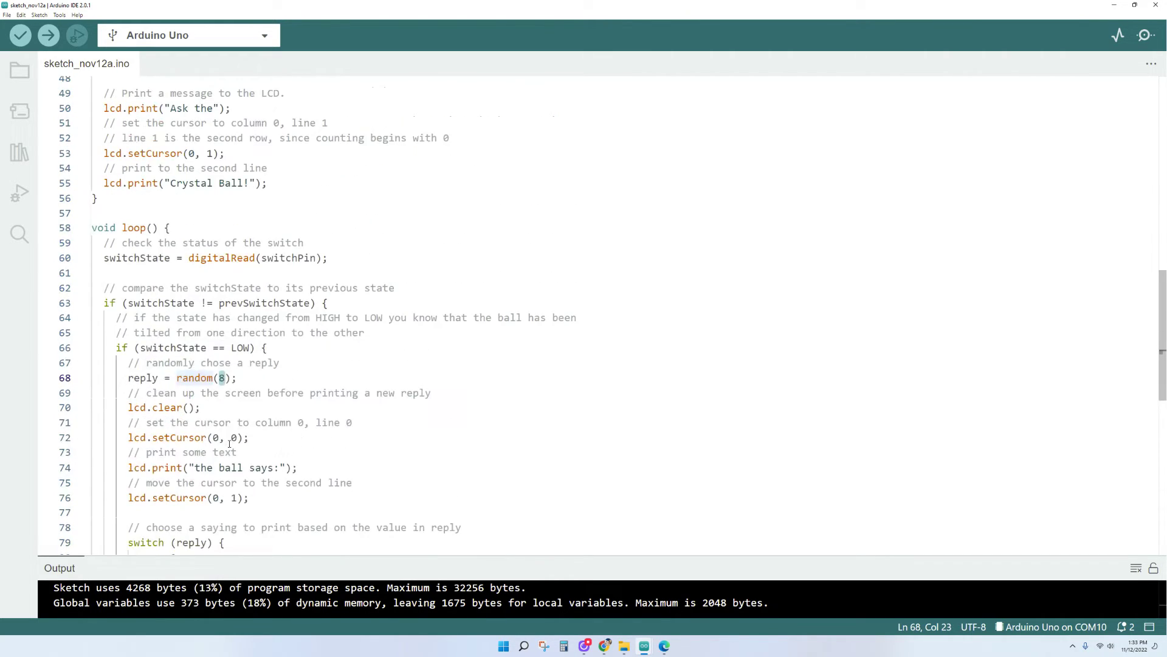
left_click(225, 456)
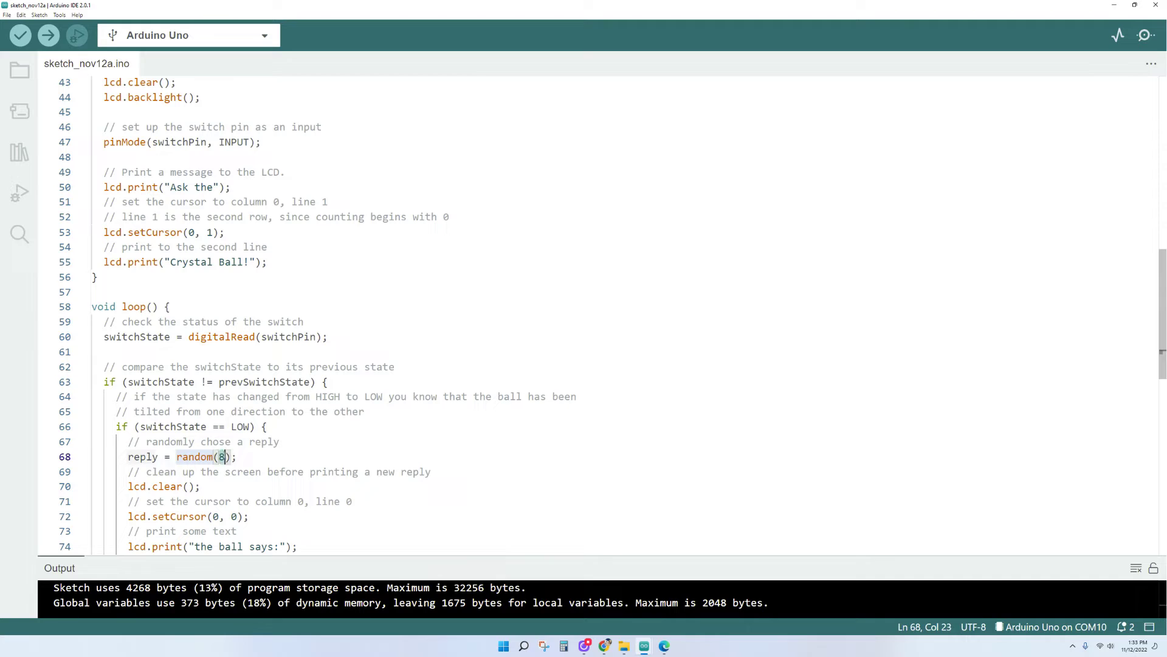
scroll(225, 456, "down", 3)
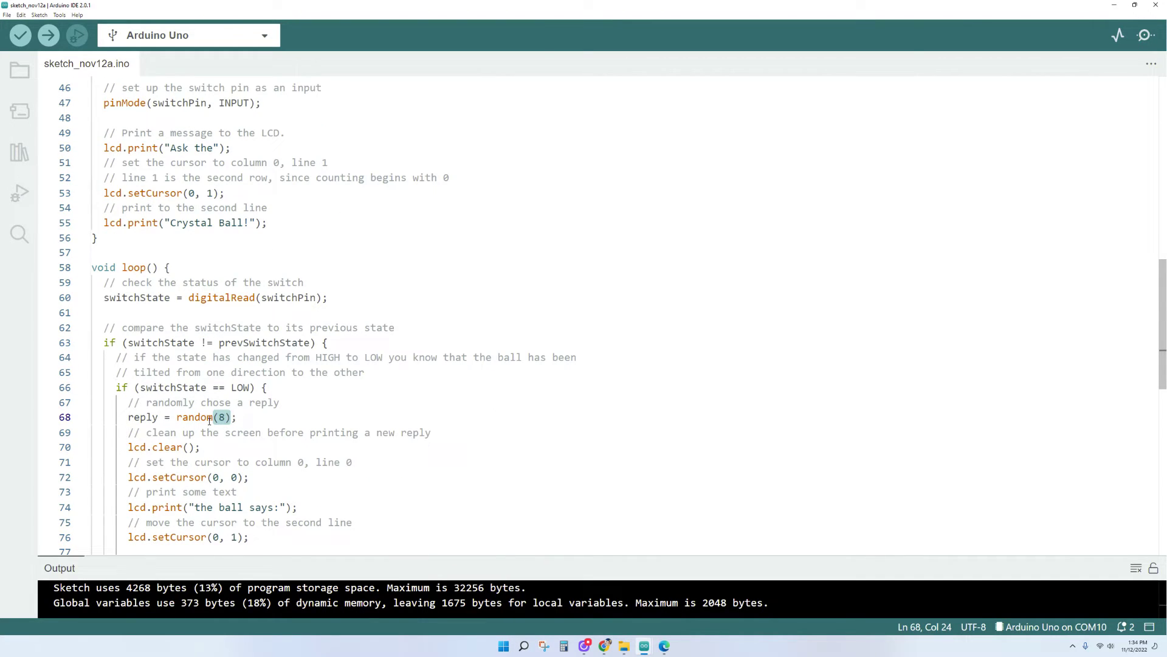
key("Down")
left_click(227, 417)
scroll(253, 451, "down", 3)
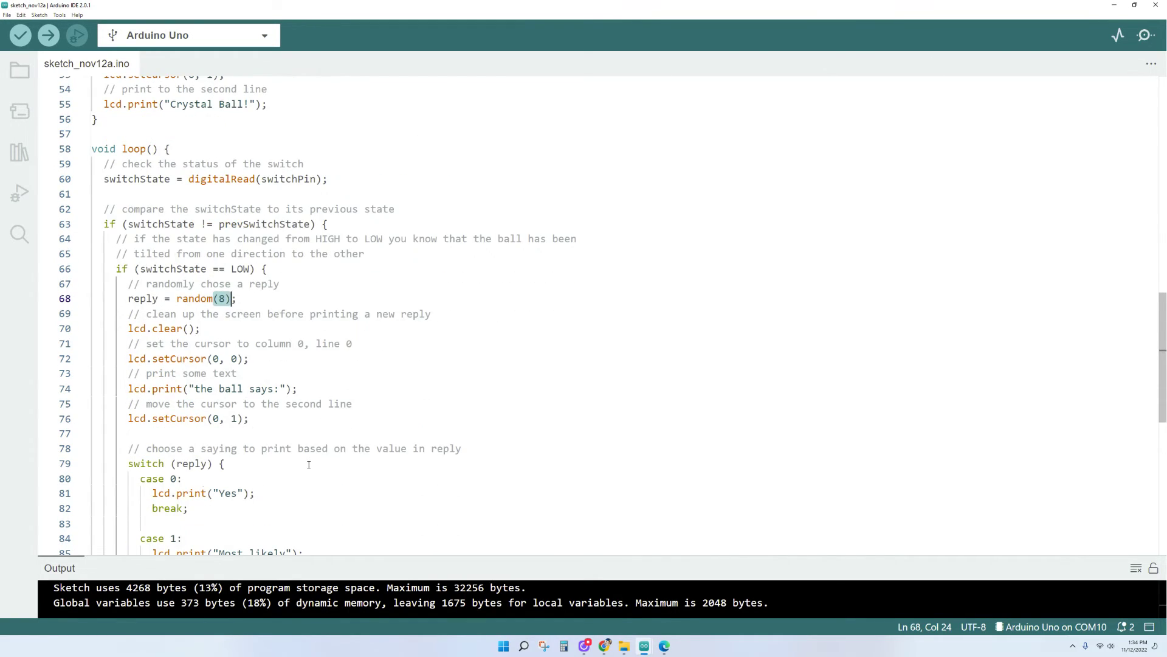